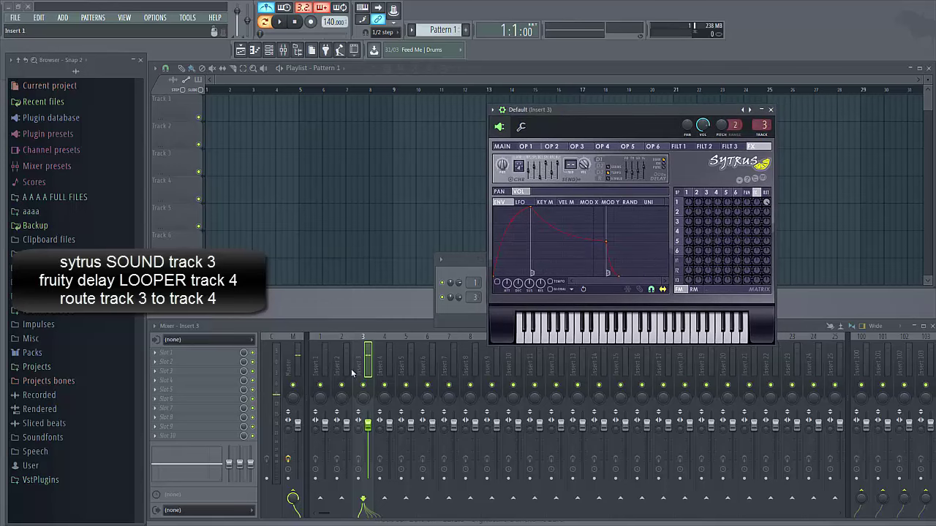
- Rename mixer track 3 as SOUND and give it a blue colour
right_click(364, 361)
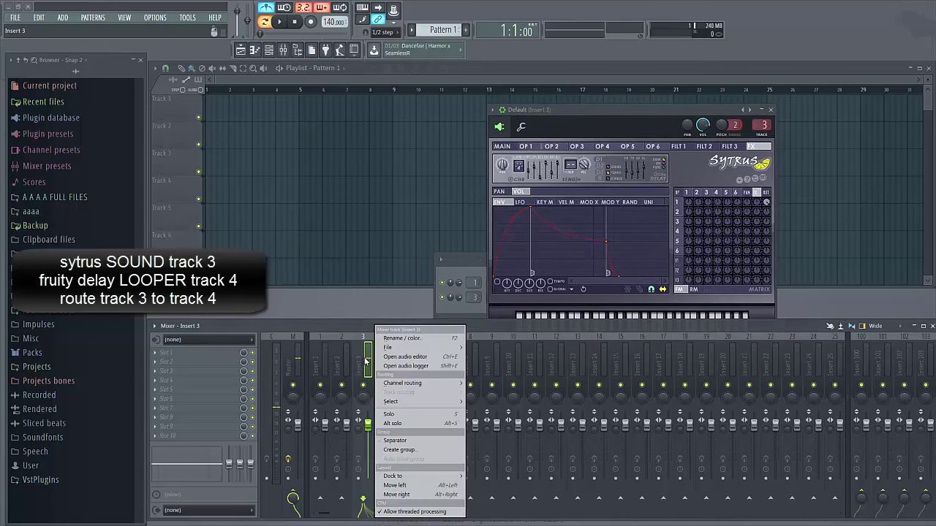
left_click(401, 338)
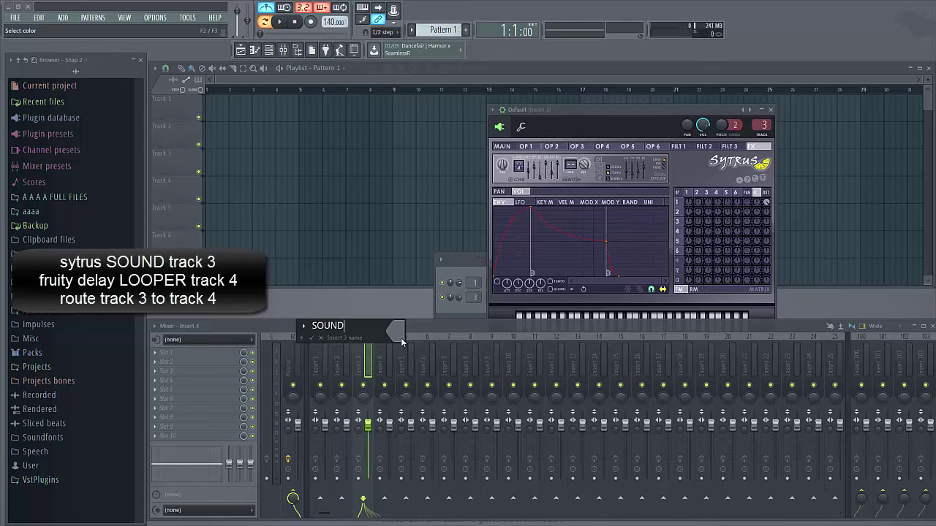
left_click(401, 341)
left_click(470, 327)
key("Return")
- Rename mixer track 4 as LOOPER and give it a teal colour
right_click(390, 357)
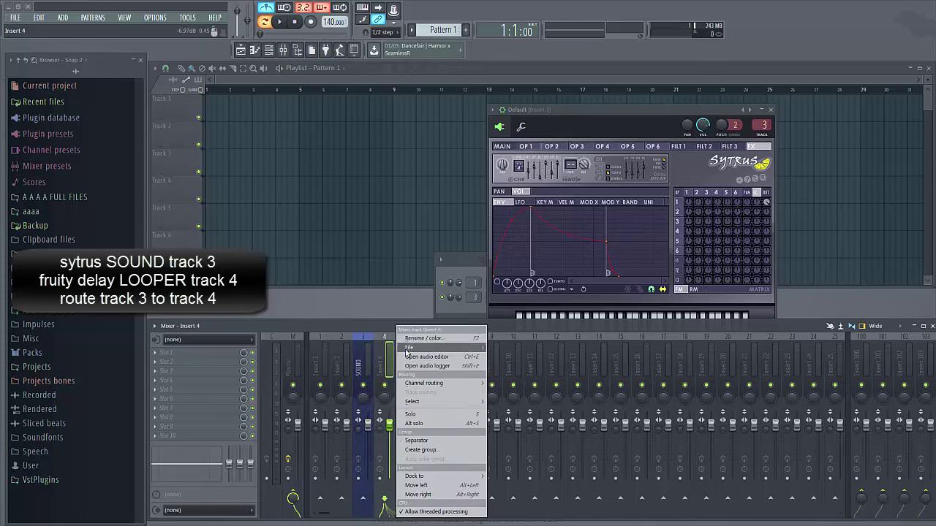
left_click(418, 343)
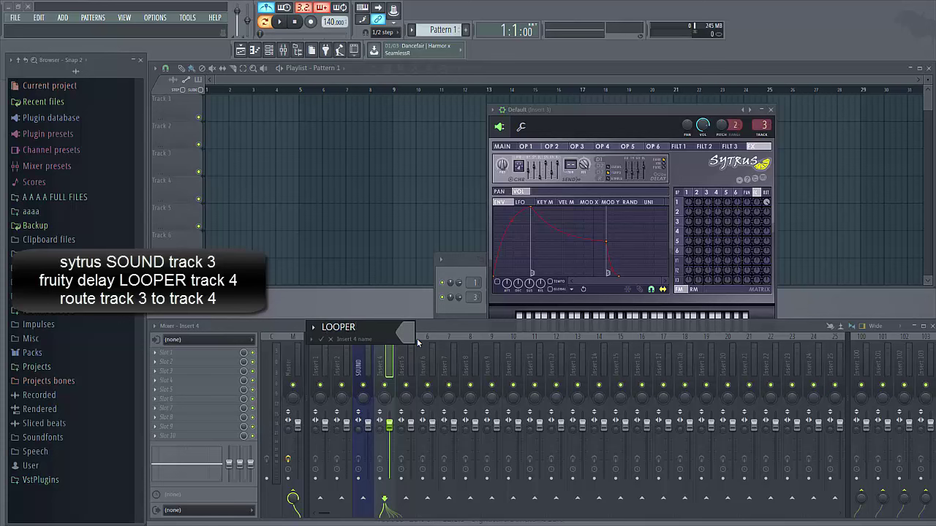
left_click(408, 331)
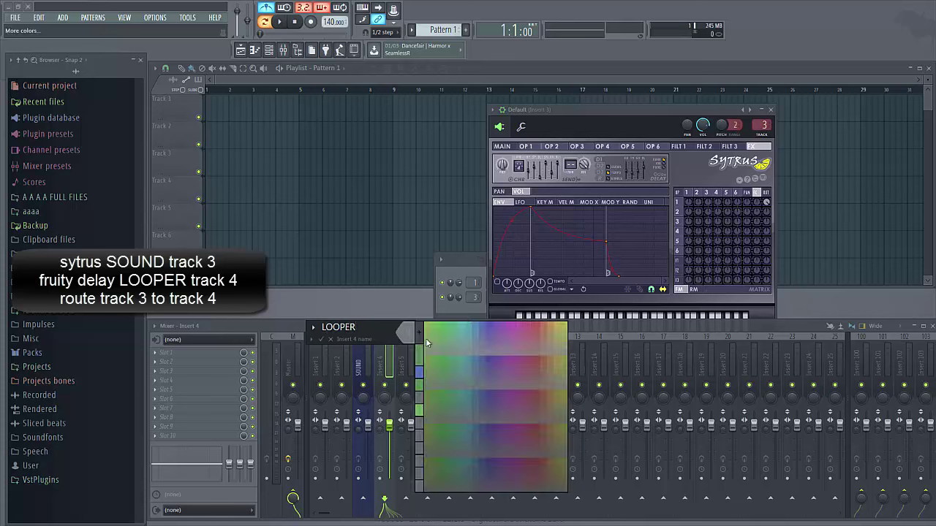
left_click(471, 329)
key("Return")
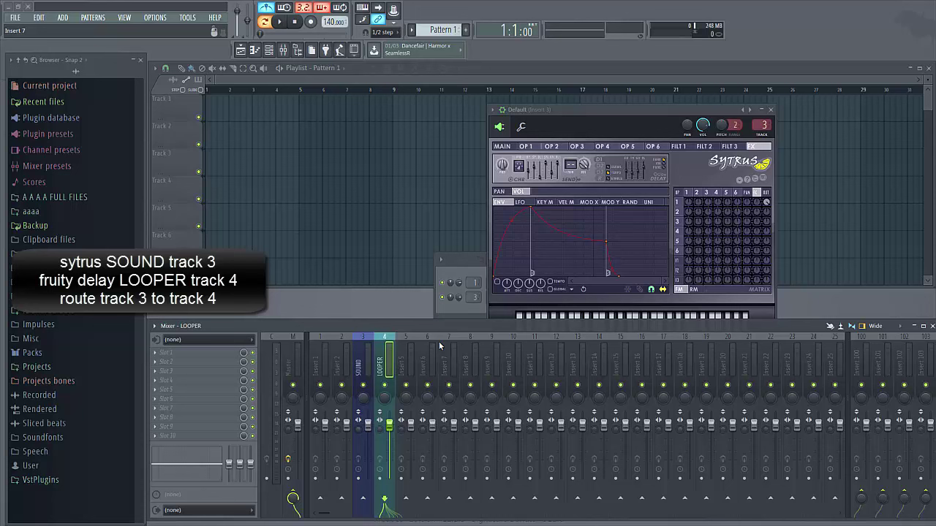
- Route the SOUND mixer track to the LOOPER track, keeping its existing send to the master
left_click(365, 363)
right_click(386, 499)
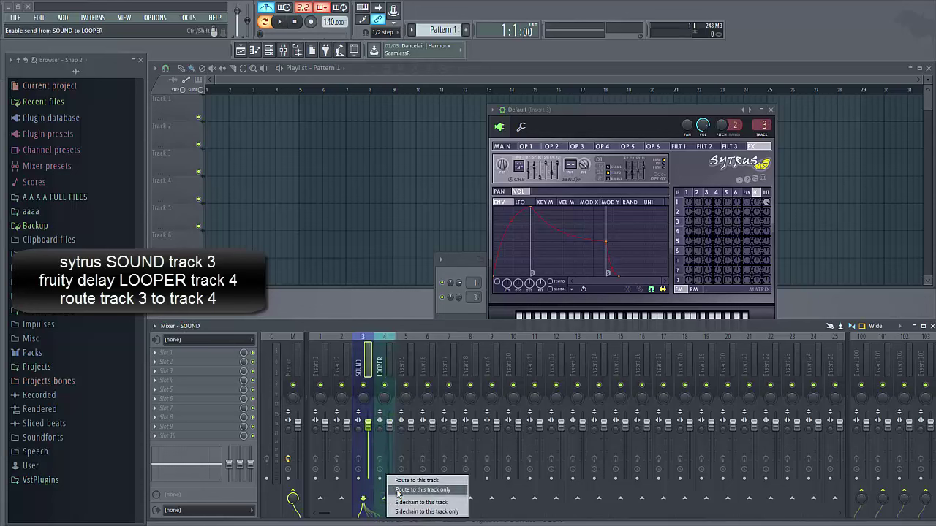
left_click(400, 481)
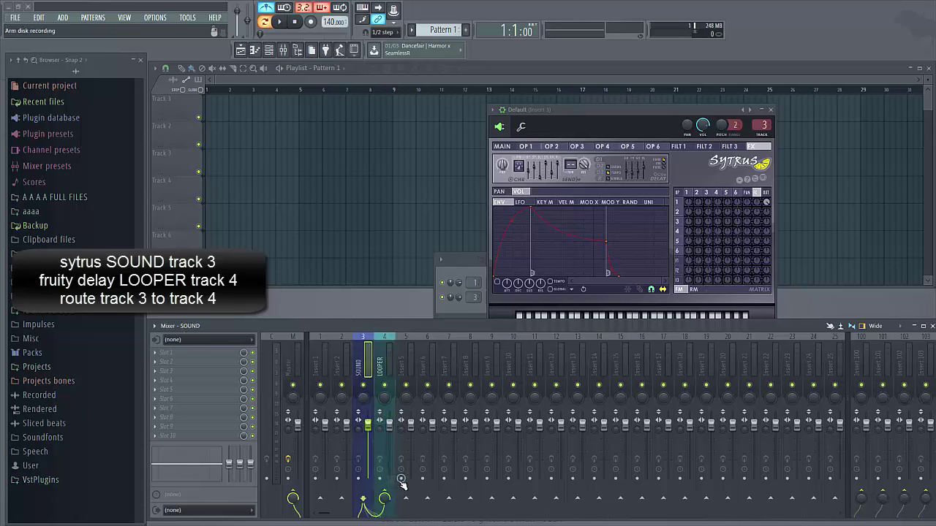
- Link SOUND's send levels to the master and to LOOPER to external controllers, and lower SOUND's volume slightly
right_click(293, 500)
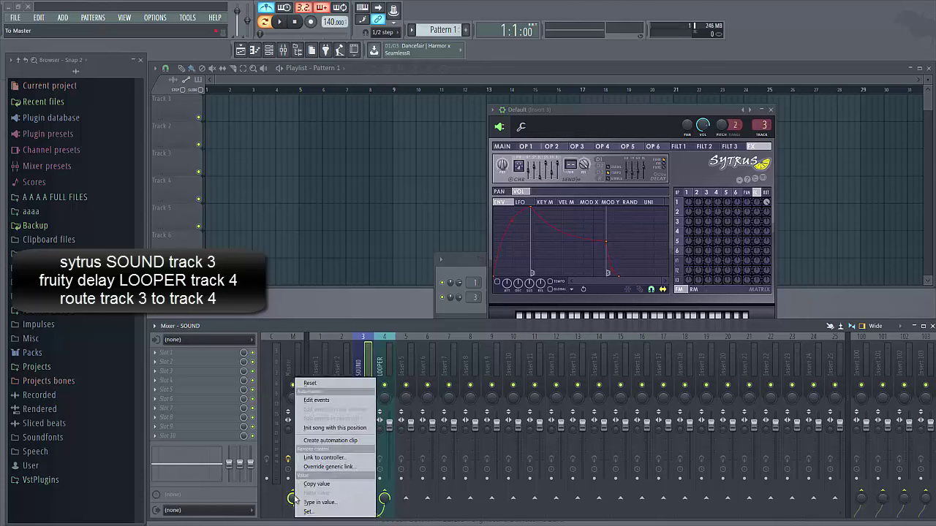
left_click(323, 458)
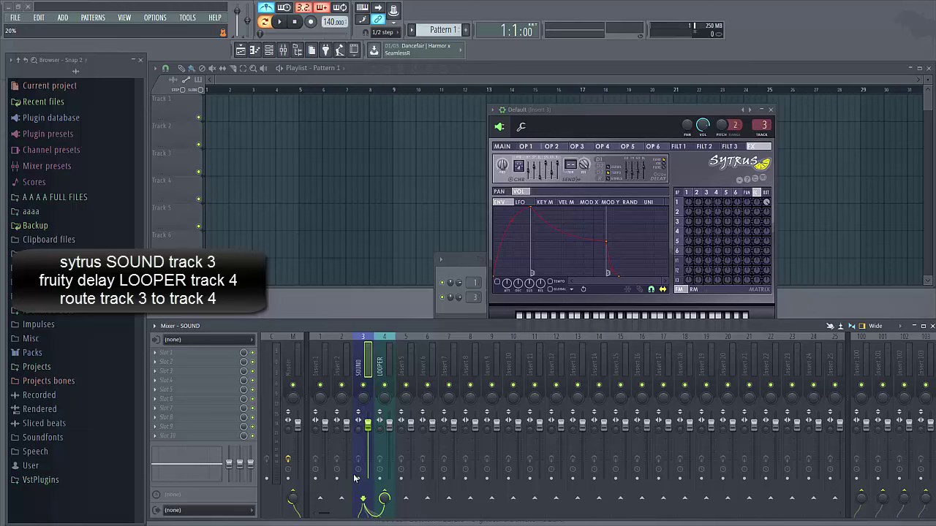
right_click(384, 499)
left_click(412, 460)
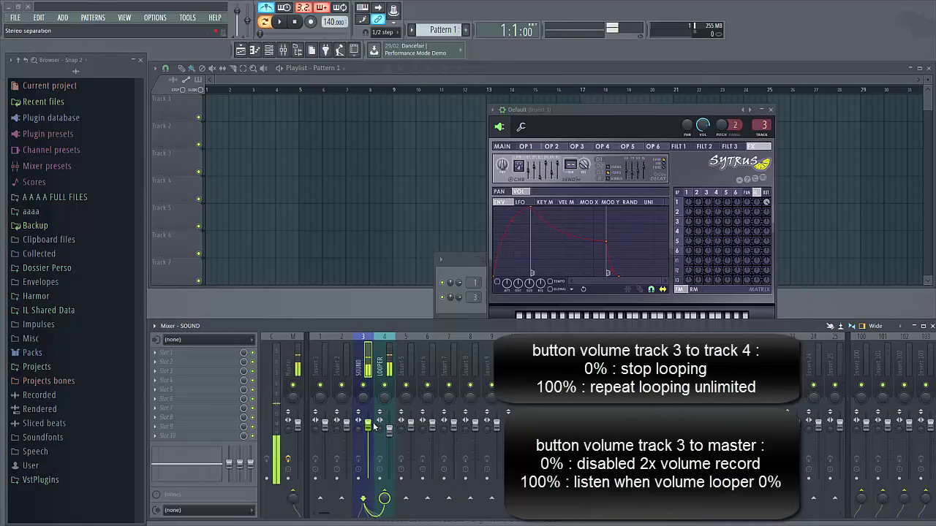
left_click_drag(367, 425, 368, 429)
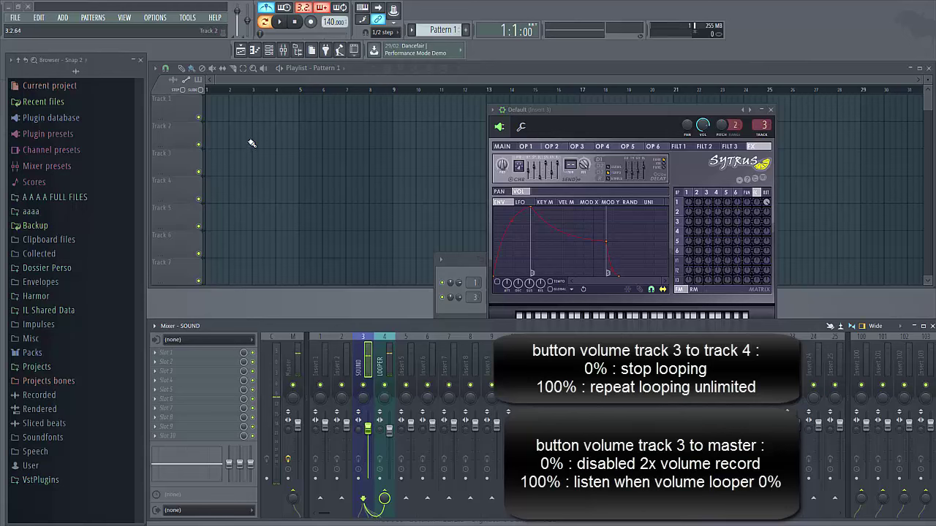
- Place Pattern 1 at bar 1 on playlist Track 1 and open the piano roll of the Default Sytrus channel
left_click(211, 111)
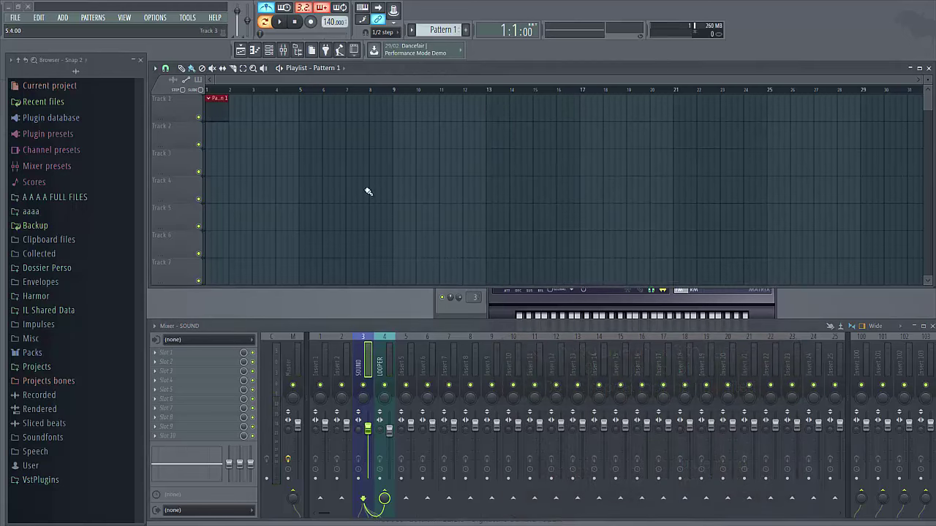
left_click(452, 304)
right_click(505, 294)
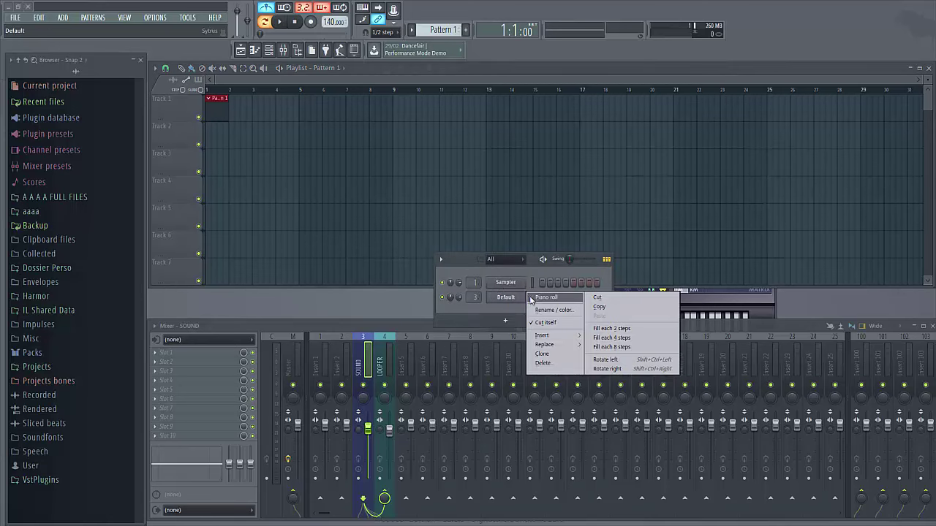
left_click(552, 300)
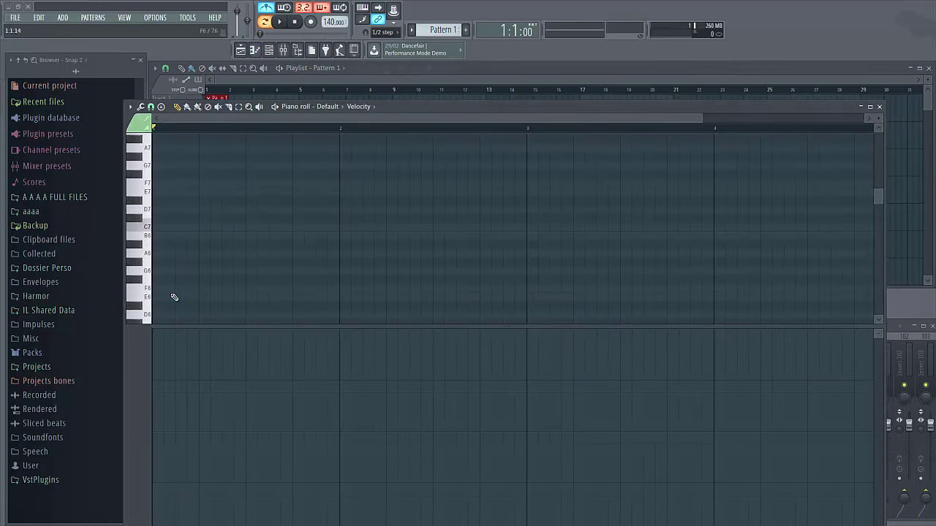
- Enter four short ascending notes, G4, A#4, C5 and D5, at the start of the piano roll
scroll(180, 255, "down", 10)
left_click(153, 218)
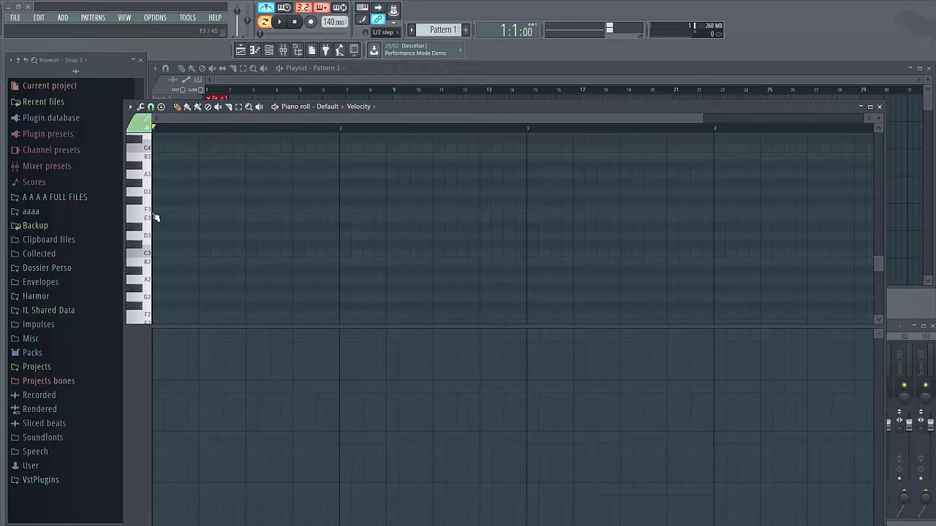
left_click(161, 194)
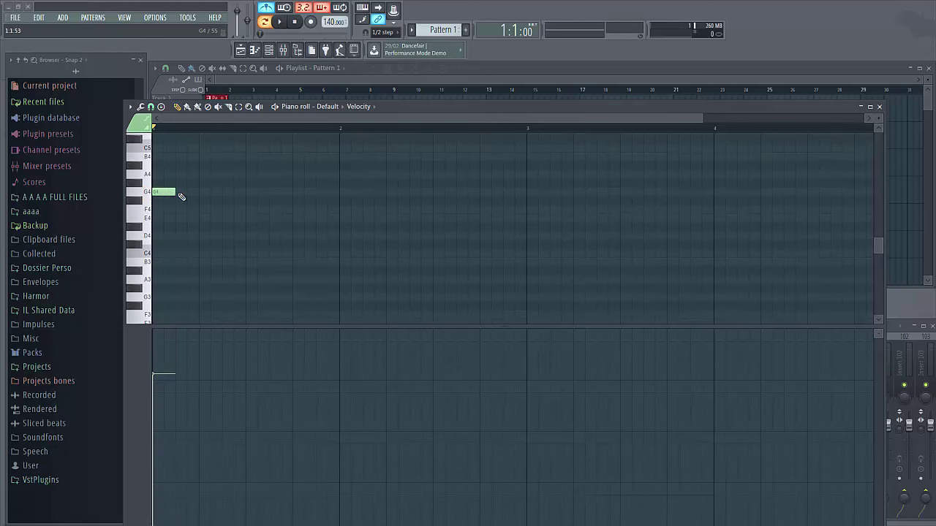
left_click(179, 183)
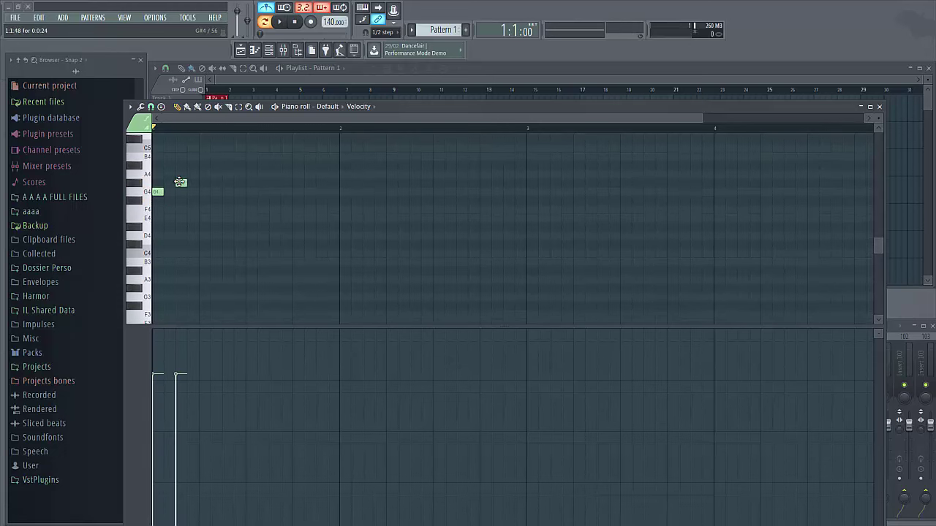
left_click_drag(181, 182, 178, 178)
scroll(200, 170, "up", 3)
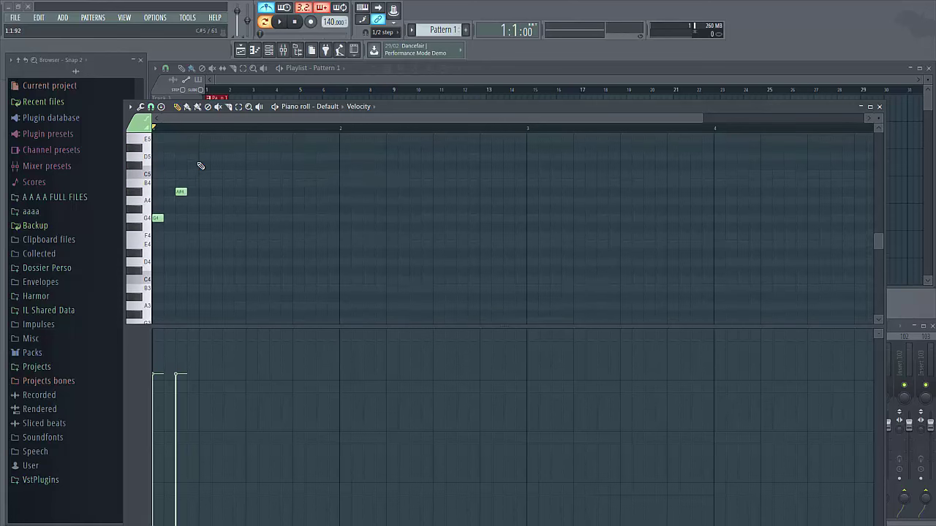
left_click(190, 156)
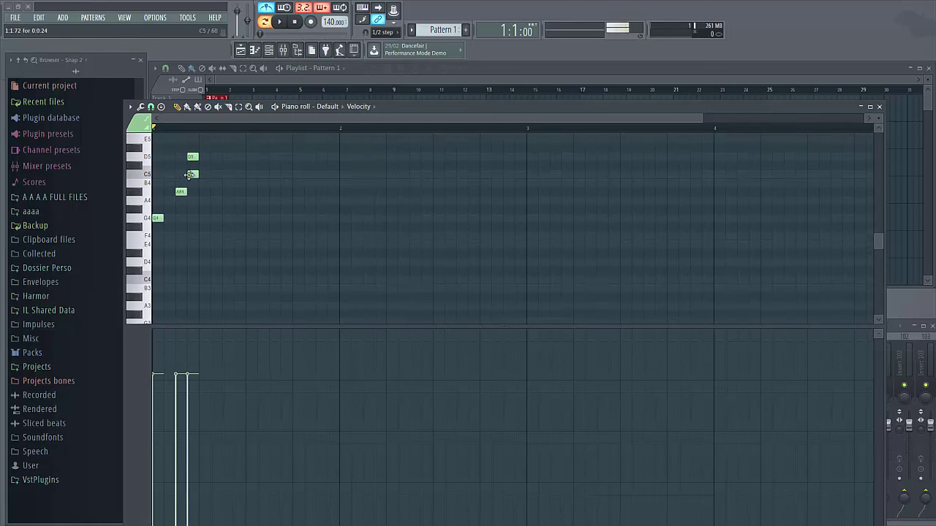
left_click(204, 156)
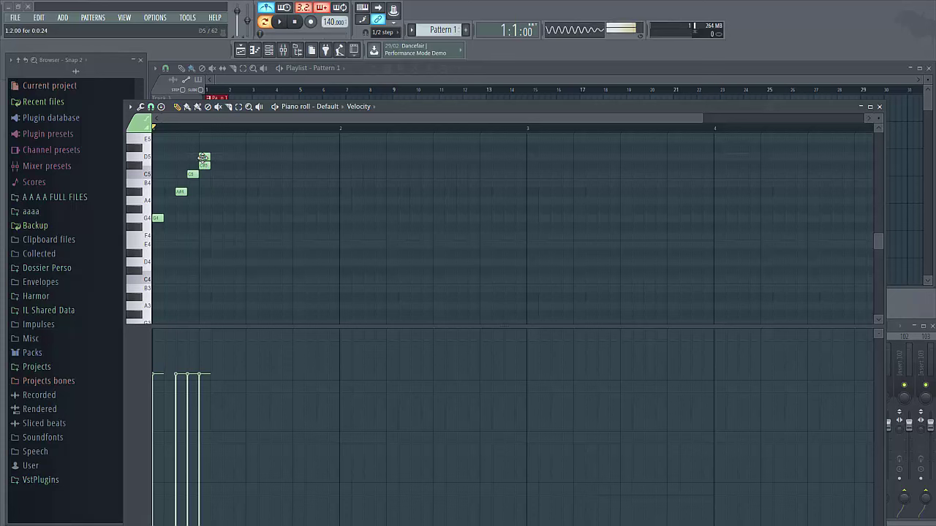
- Shift the A#4, C5 and D5 notes one step earlier to directly follow G4, and preview the pattern
left_click_drag(217, 152, 169, 191)
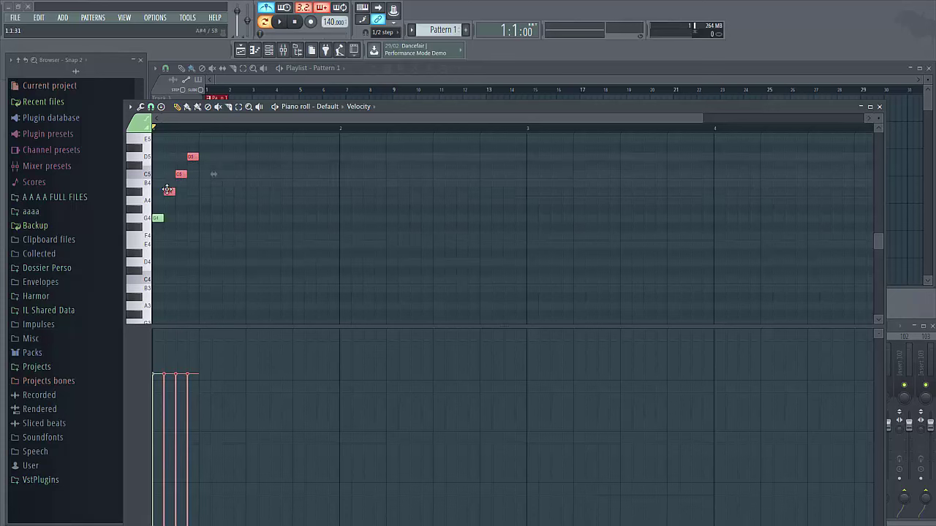
key("space")
left_click(220, 202, "ctrl")
key("space")
- Shorten all four notes to about half their length, preview the pattern and close the piano roll
left_click_drag(205, 146, 166, 208)
left_click_drag(216, 151, 160, 219)
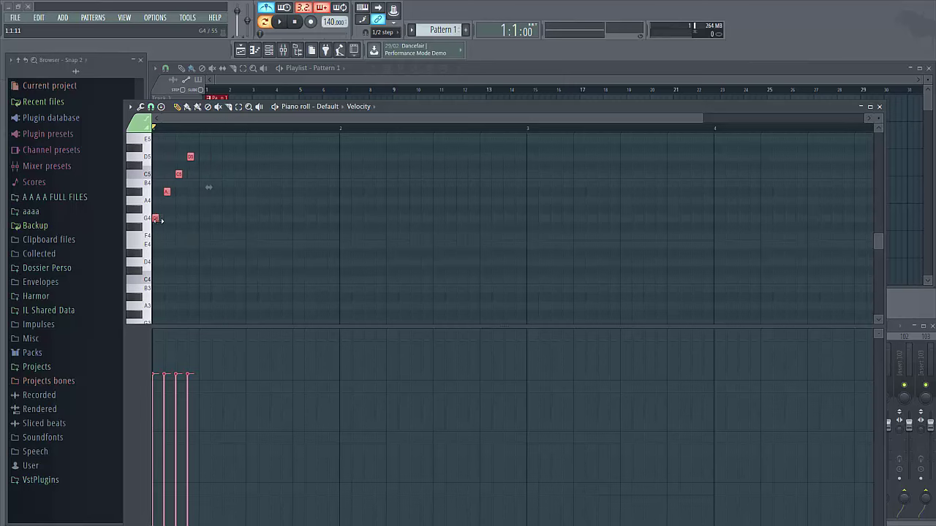
key("space")
left_click(881, 106)
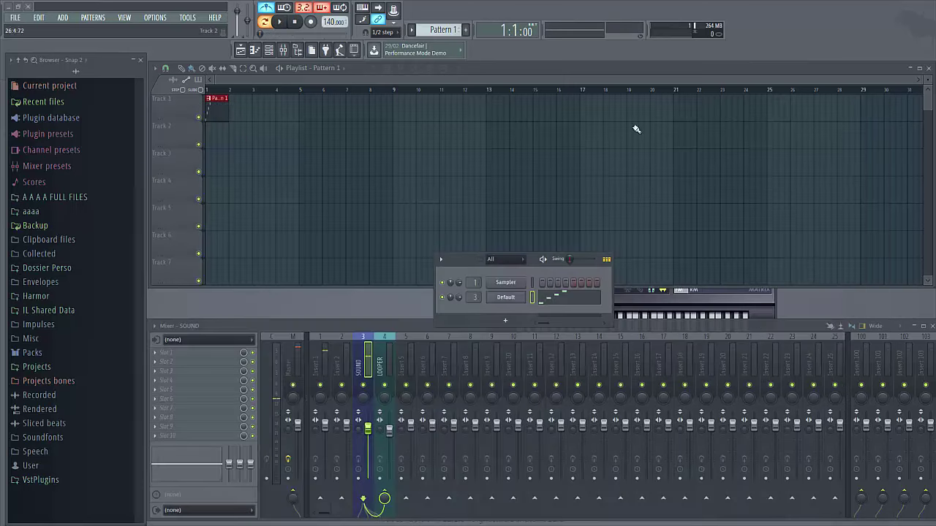
- Lower the Insert 1 volume to about 43% (-15.0 dB) and play the pattern to check the level
left_click_drag(326, 426, 325, 455)
key("space")
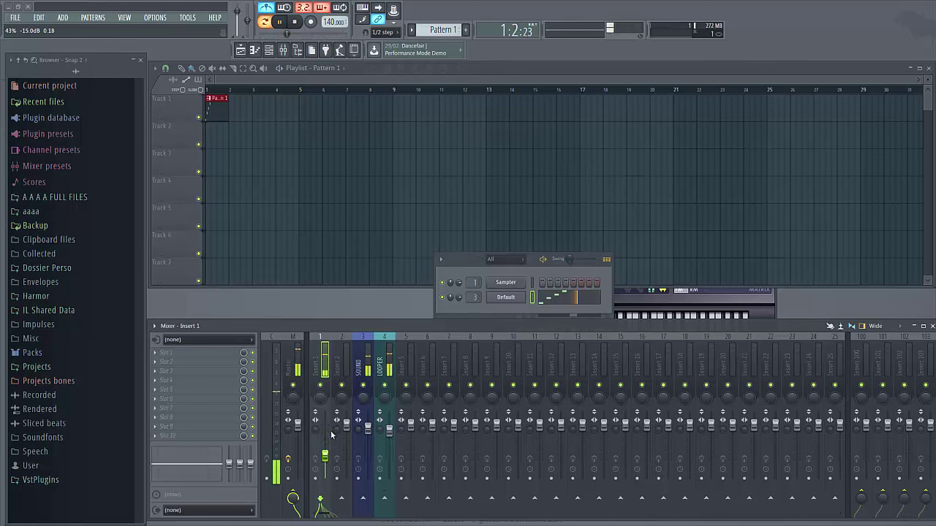
key("space")
- Select bars 1 to 4 on the playlist timeline and play the arrangement in song mode
left_click_drag(209, 93, 297, 111)
key("space")
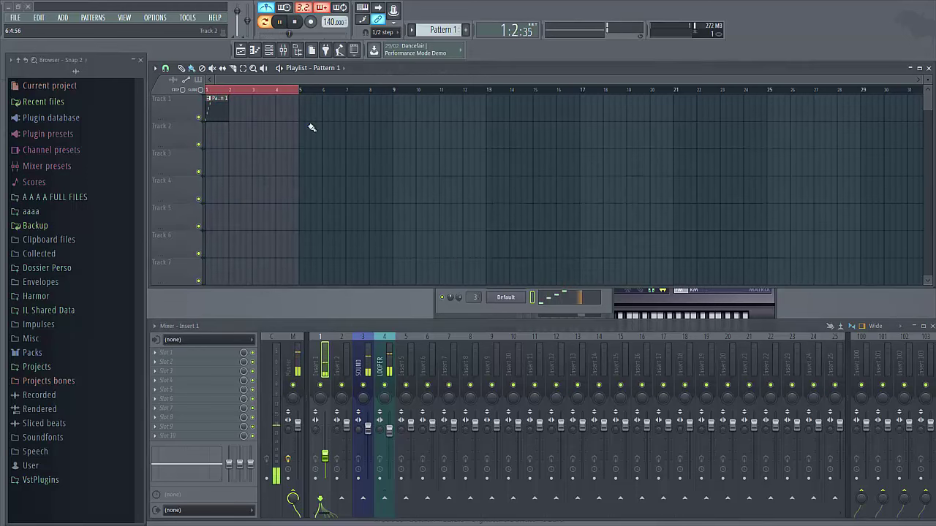
key("space")
key("space")
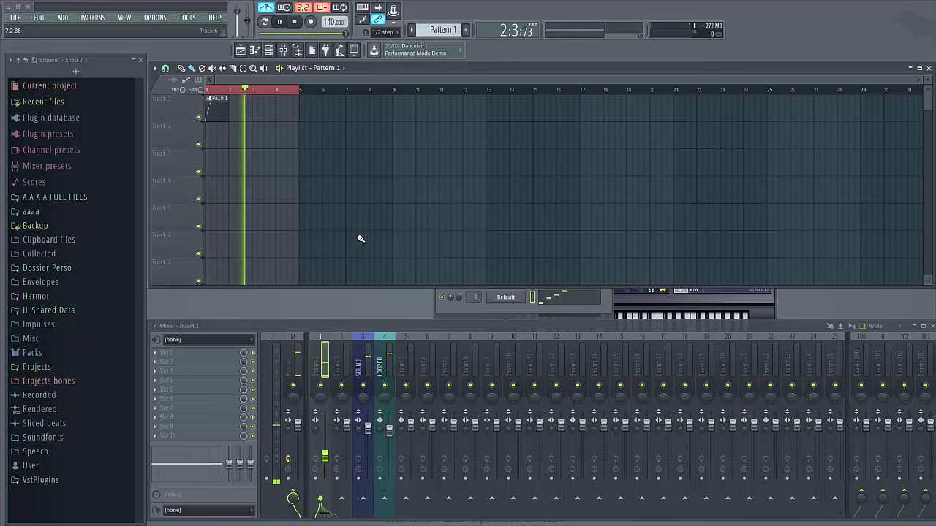
key("space")
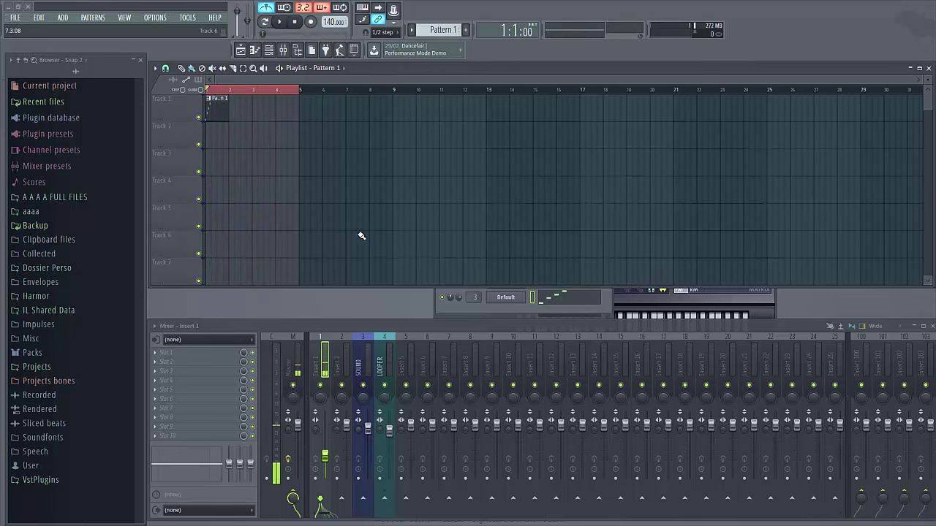
key("space")
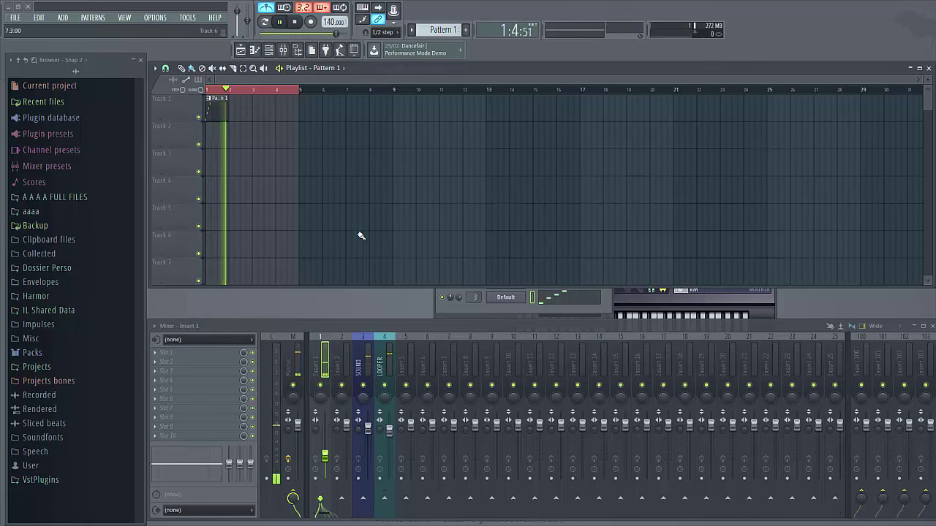
key("space")
- Load Fruity Delay 2 in the first effect slot of the LOOPER track and adjust its input volume
left_click(389, 367)
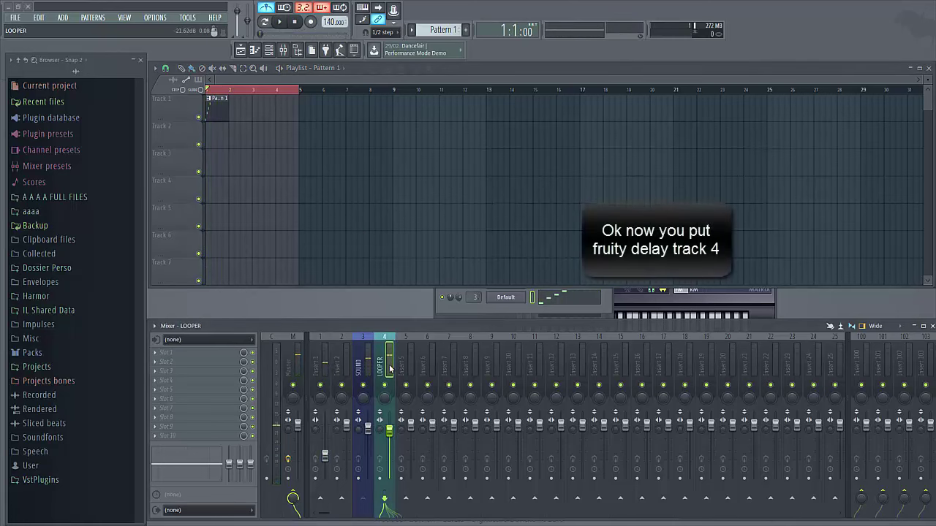
left_click(170, 356)
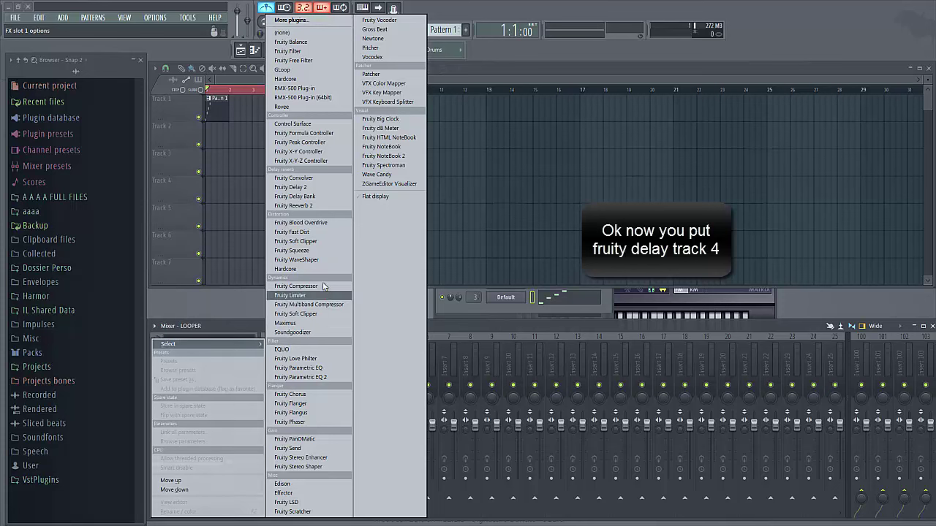
left_click(307, 188)
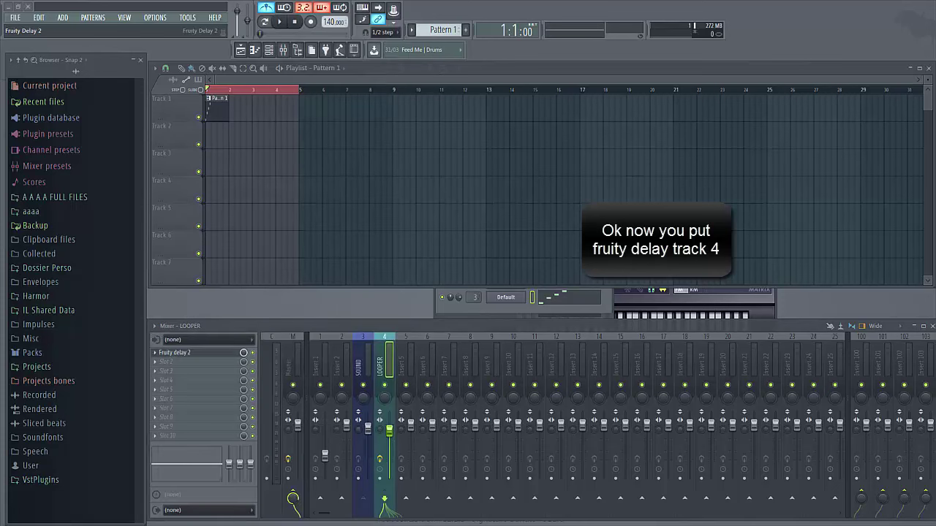
left_click_drag(373, 208, 402, 213)
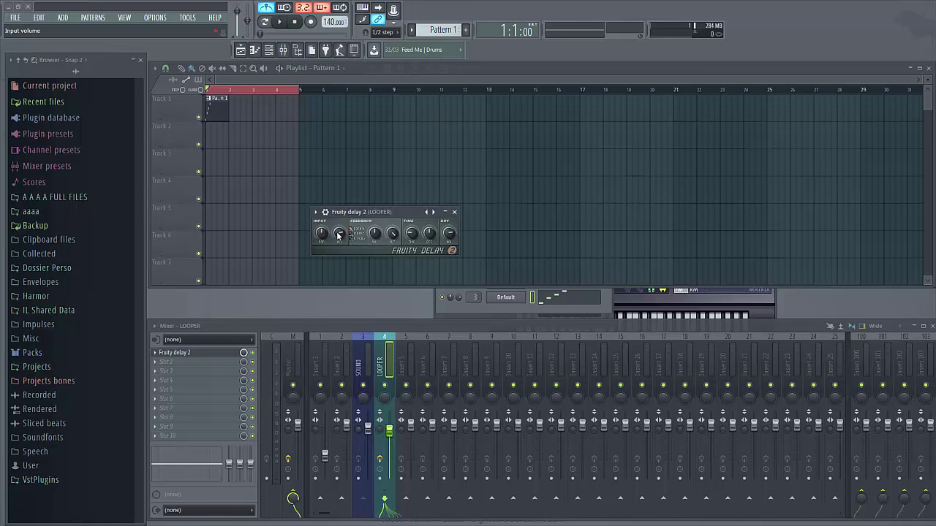
left_click_drag(338, 235, 454, 235)
- Play the song from the start and extend the playlist time selection to about bar 31
left_click(211, 91)
key("space")
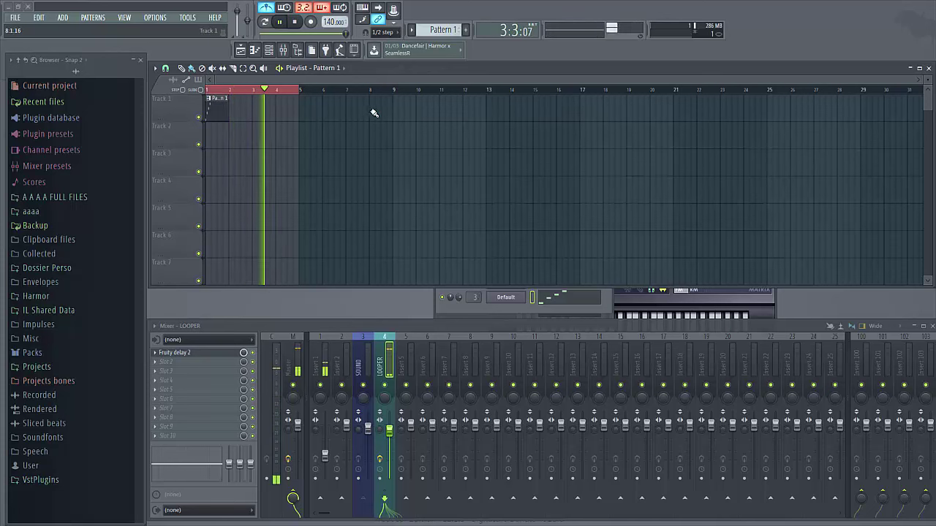
left_click_drag(356, 92, 917, 146)
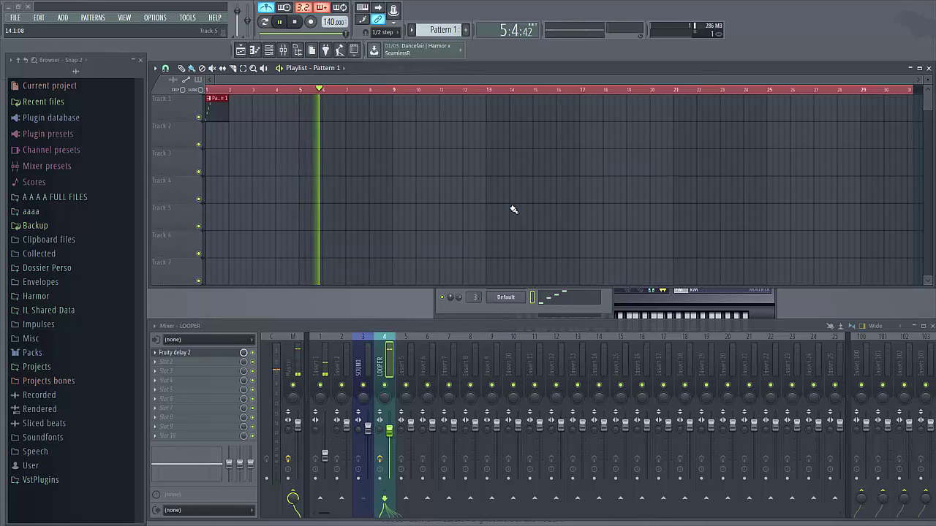
- Raise the Insert 1 volume slightly during playback, then stop the song and the looper delay
mouse_move(324, 456)
left_mouse_down()
mouse_move(324, 441)
mouse_move(324, 458)
left_mouse_up()
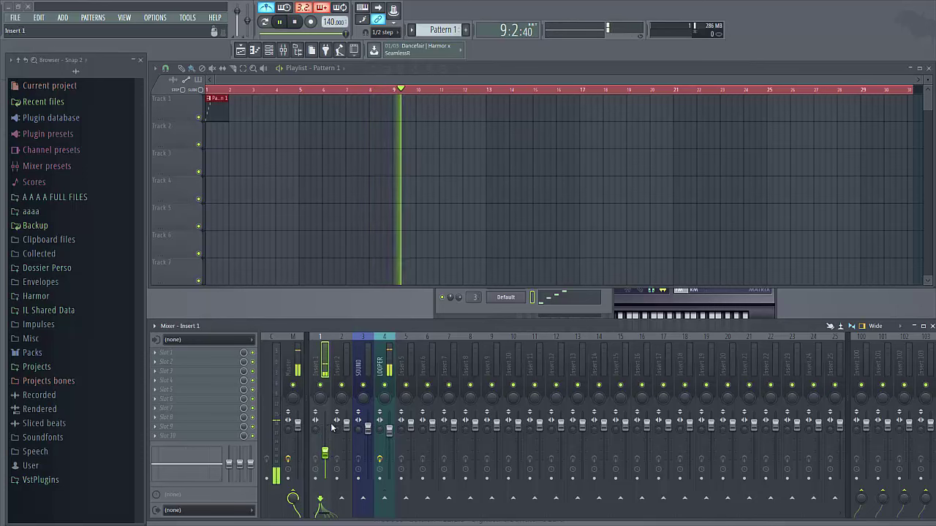
key("space")
right_click(304, 202)
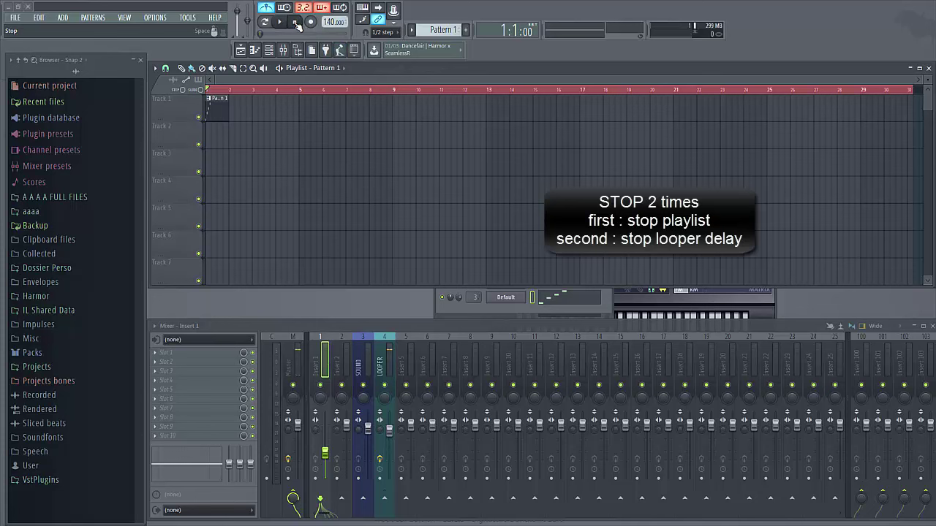
- Load Fruity Filter in the fourth effect slot of the LOOPER track and place its window over the playlist
left_click(380, 358)
left_click(156, 382)
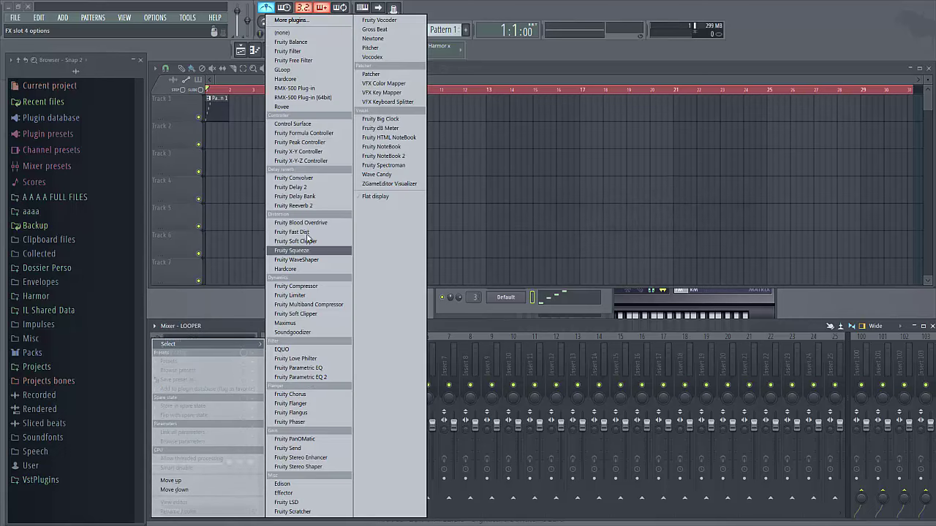
left_click(297, 51)
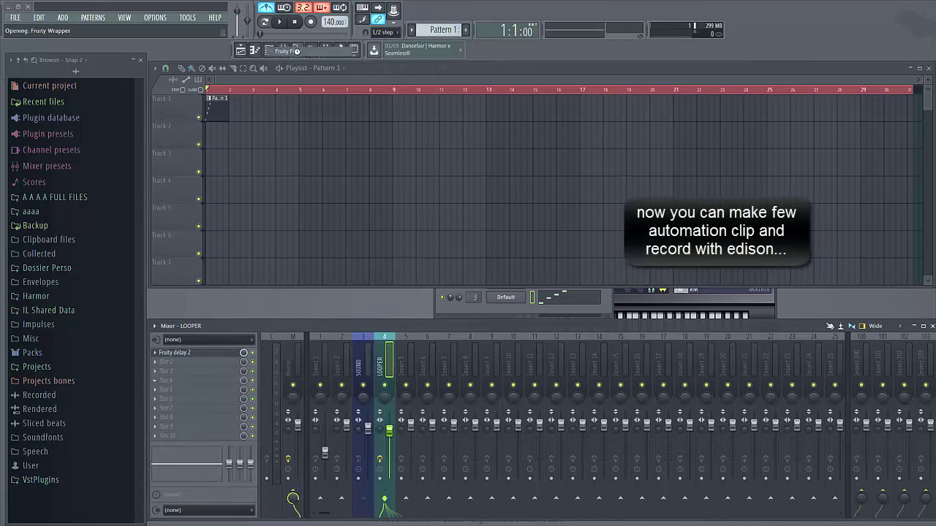
left_click_drag(266, 159, 357, 206)
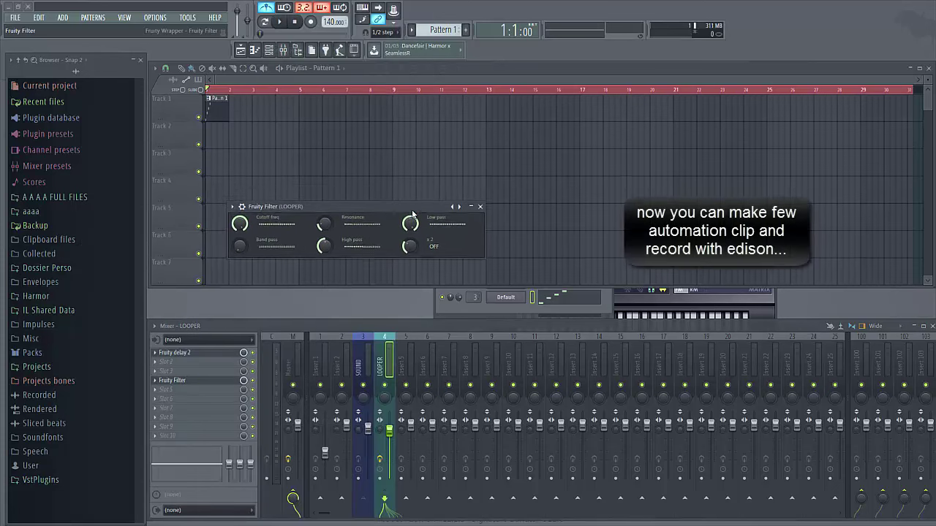
- Create an automation clip for the Fruity Filter's Low pass and lower the envelope's end point to the minimum
right_click(410, 223)
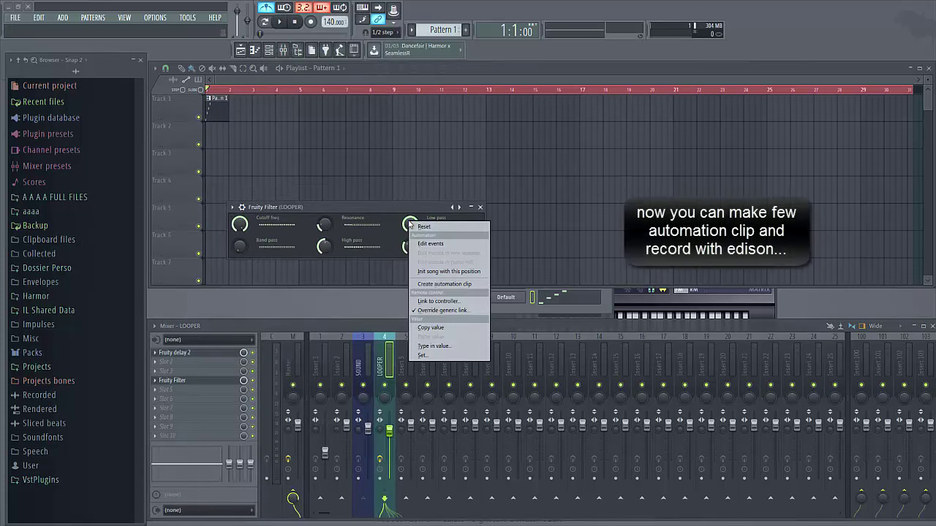
left_click(424, 283)
scroll(295, 92, "down", 5)
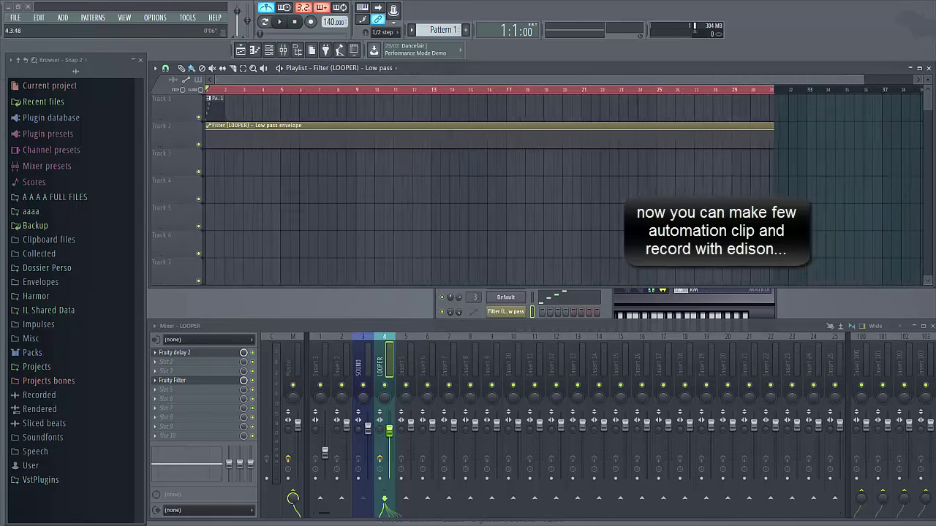
left_click_drag(344, 133, 347, 151)
- Play the song while bending the Low pass envelope into a steep early fall with about 24% tension, then stop
key("space")
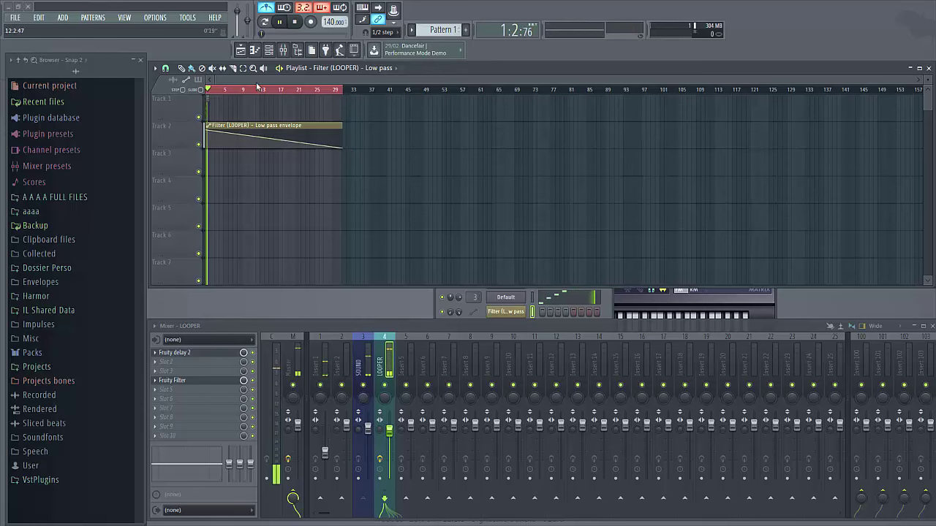
scroll(258, 87, "up", 5)
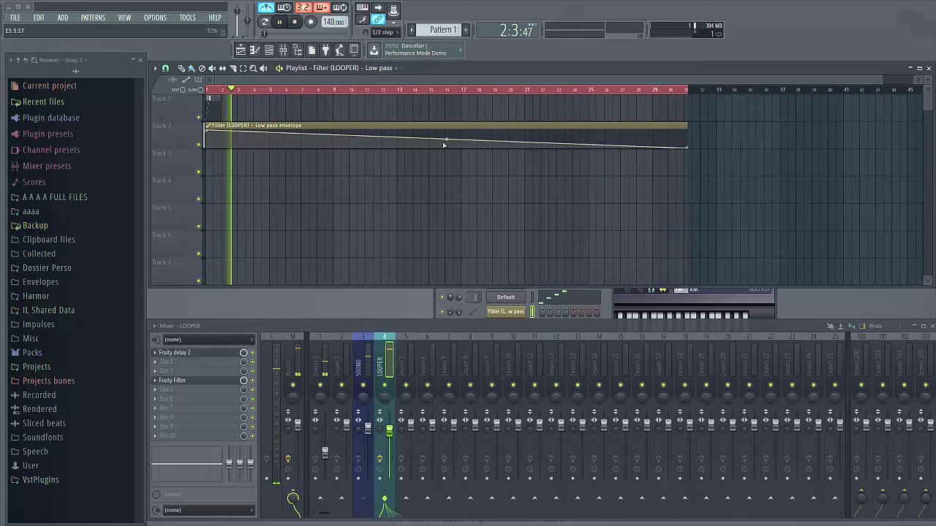
left_click_drag(446, 140, 445, 147)
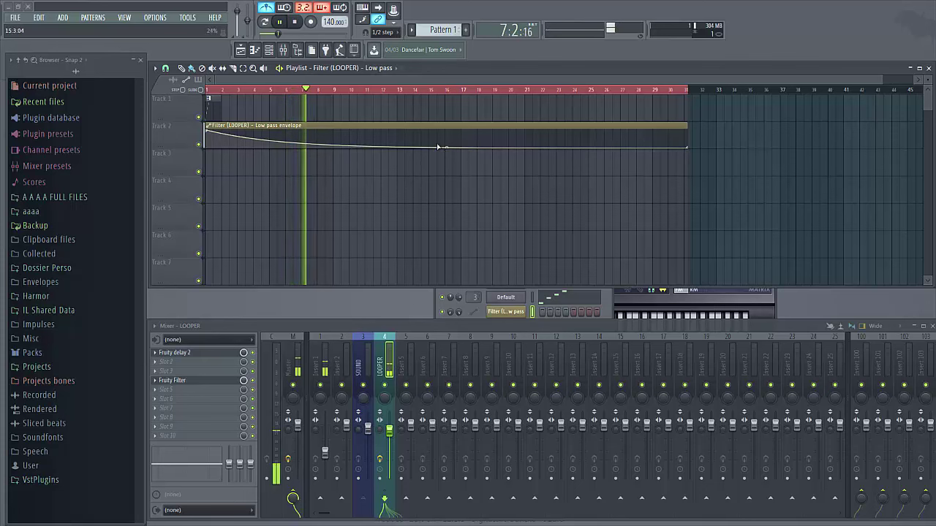
left_click(295, 22)
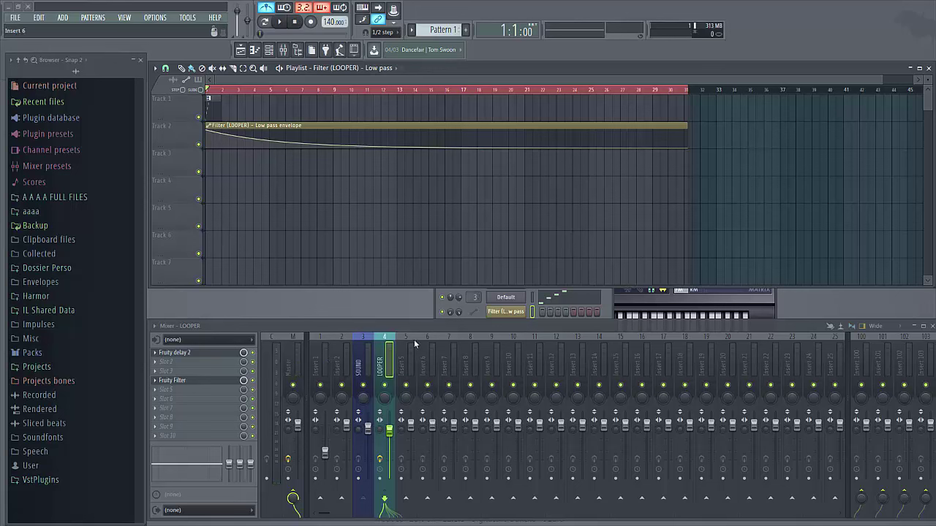
- Audition the song with the SOUND track sent to Master at about 50% and to LOOPER at 0%
left_click(364, 371)
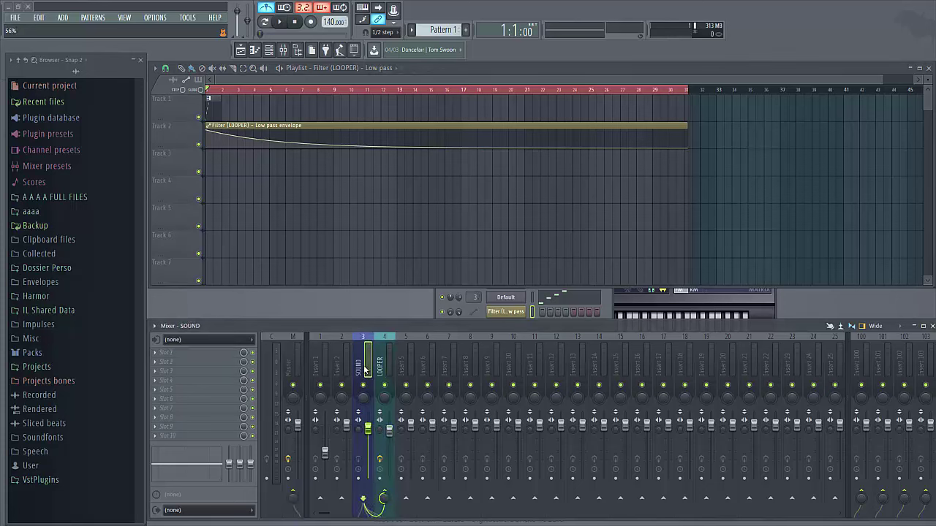
key("space")
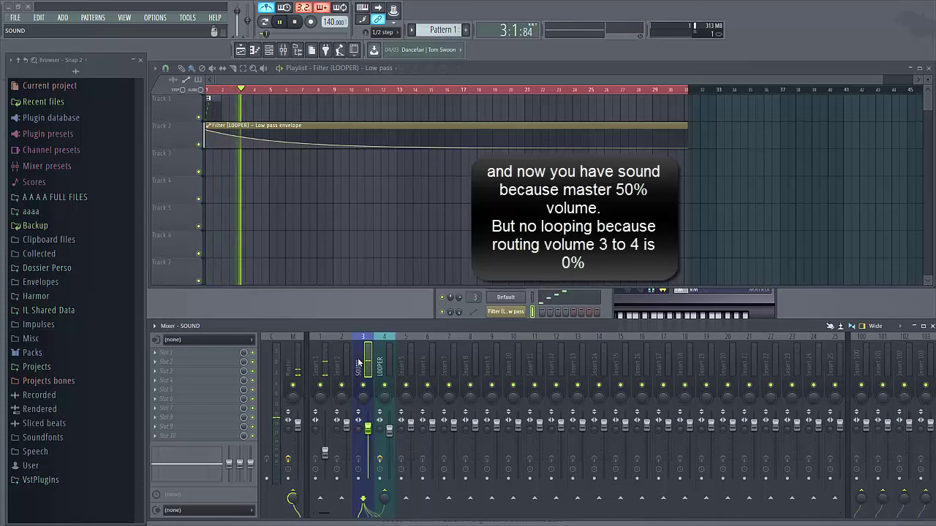
key("space")
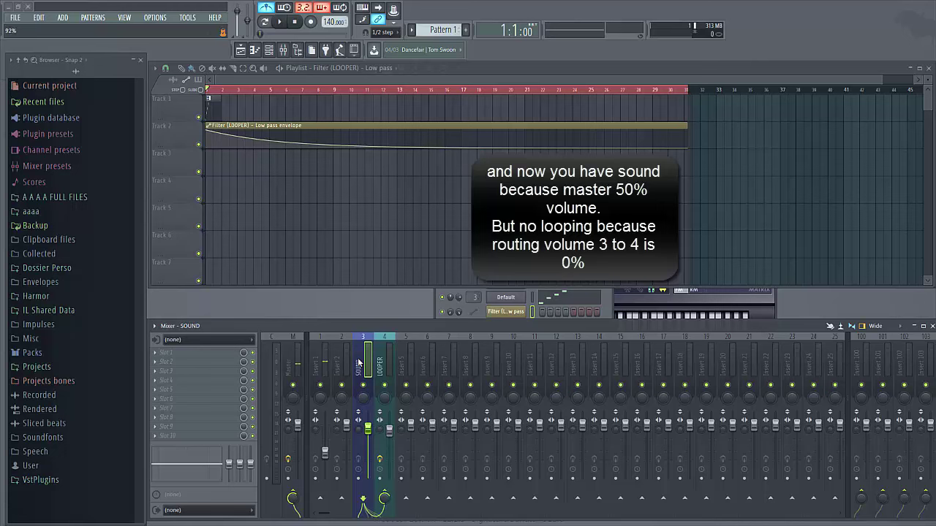
- Restore the SOUND track's send to LOOPER, play the song, then turn its Master send down to zero and replay
key("space")
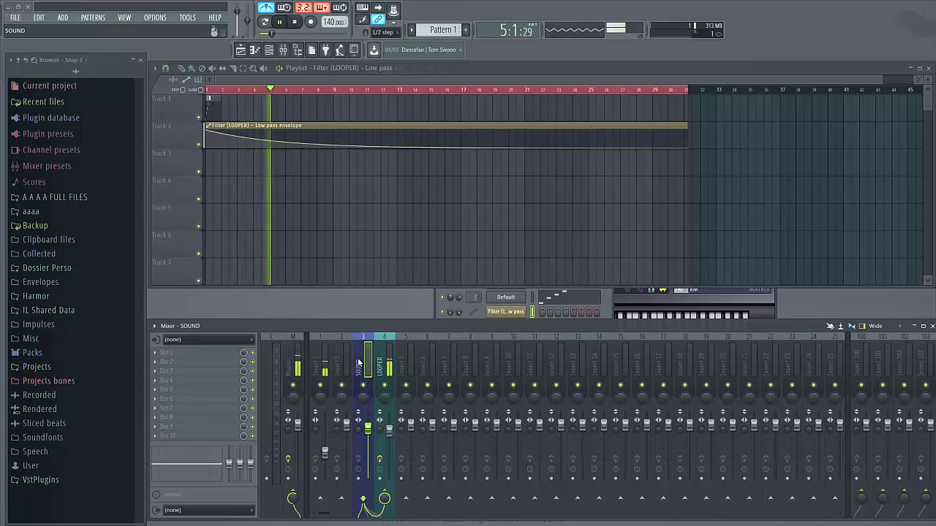
key("space")
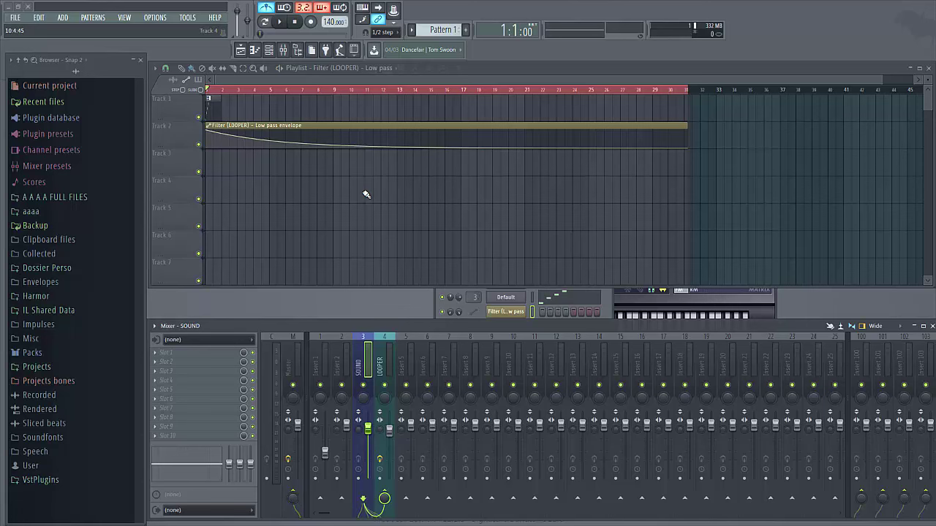
key("space")
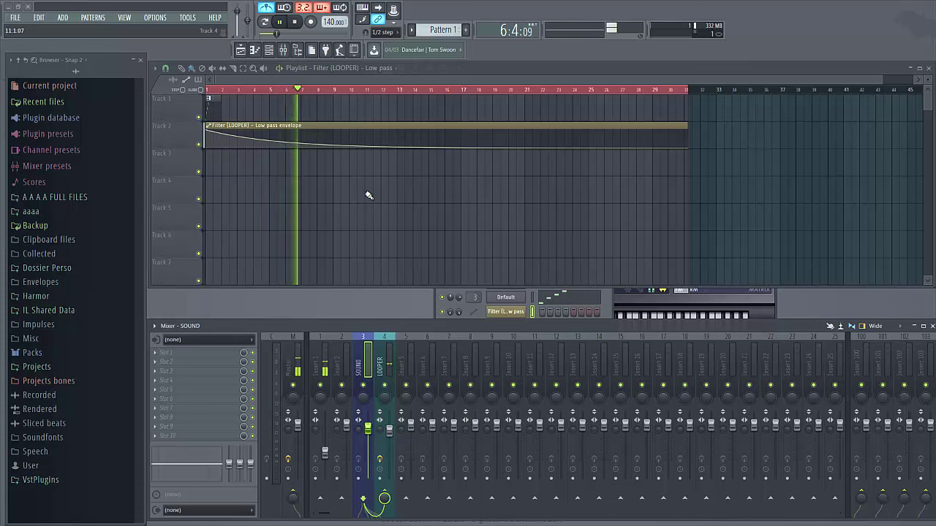
- Open Fruity Delay 2 on the LOOPER track and place its window over the playlist
left_click(380, 362)
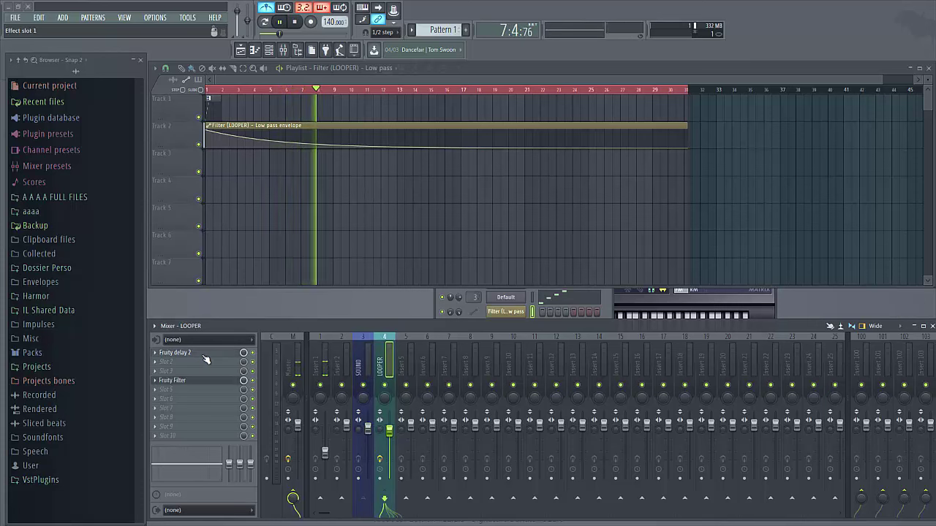
left_click(206, 354)
left_click_drag(353, 214, 386, 209)
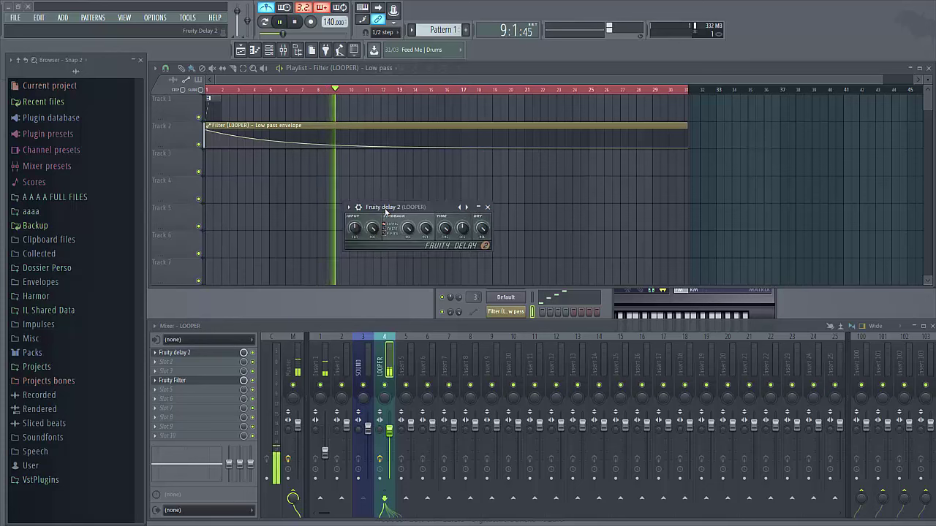